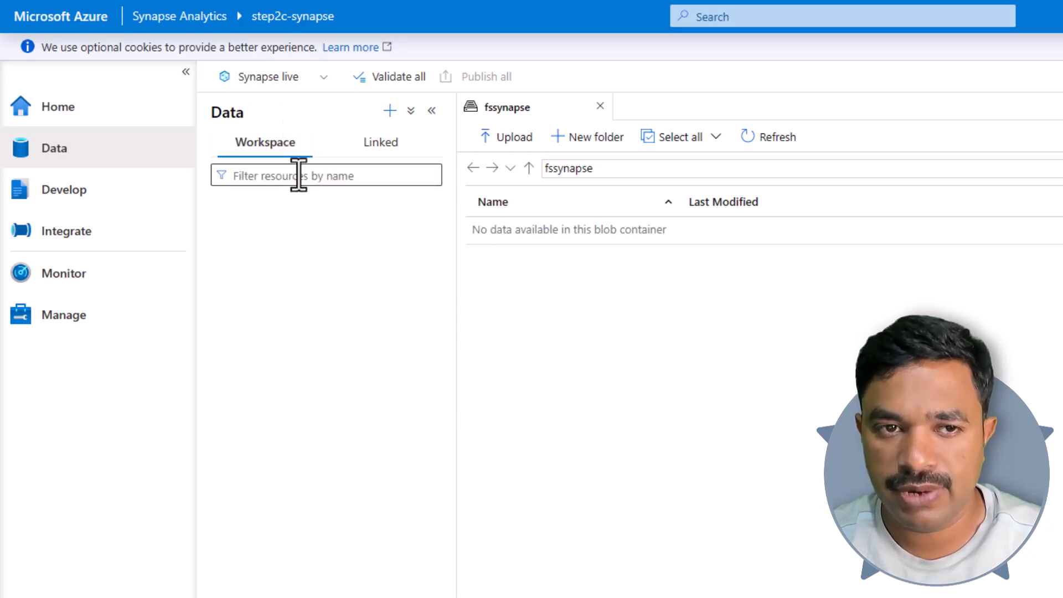
# Start a new SQL database in the workspace with the Serverless SQL pool type
pyautogui.click(383, 145)
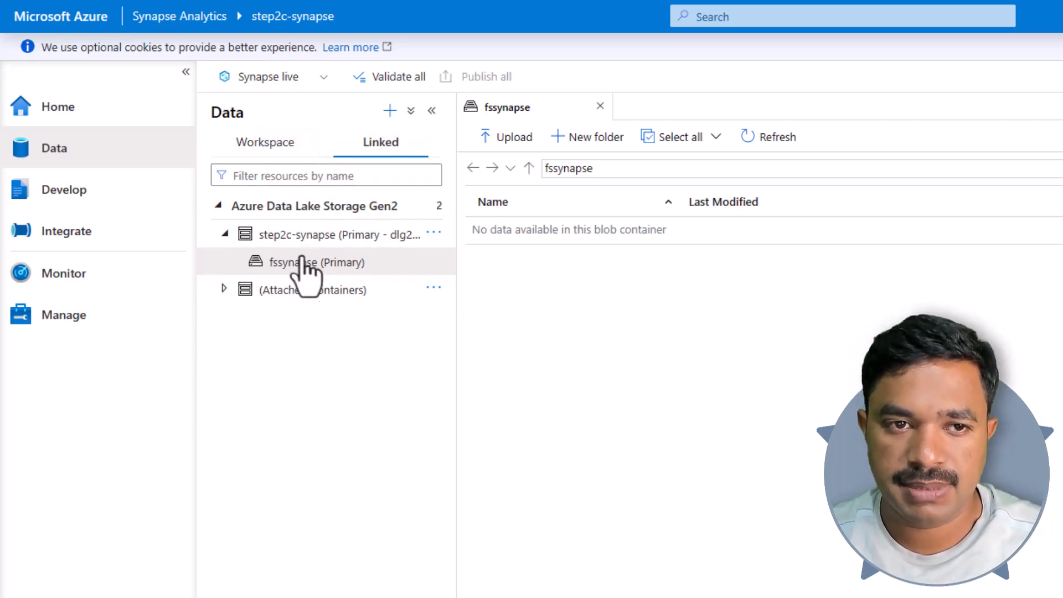
pyautogui.click(267, 151)
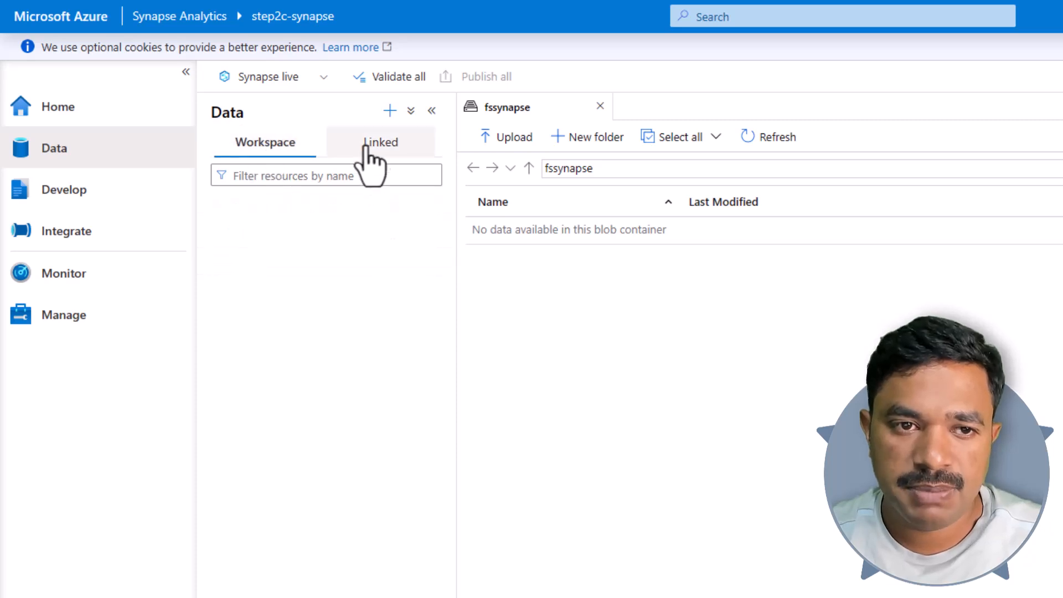
pyautogui.click(390, 110)
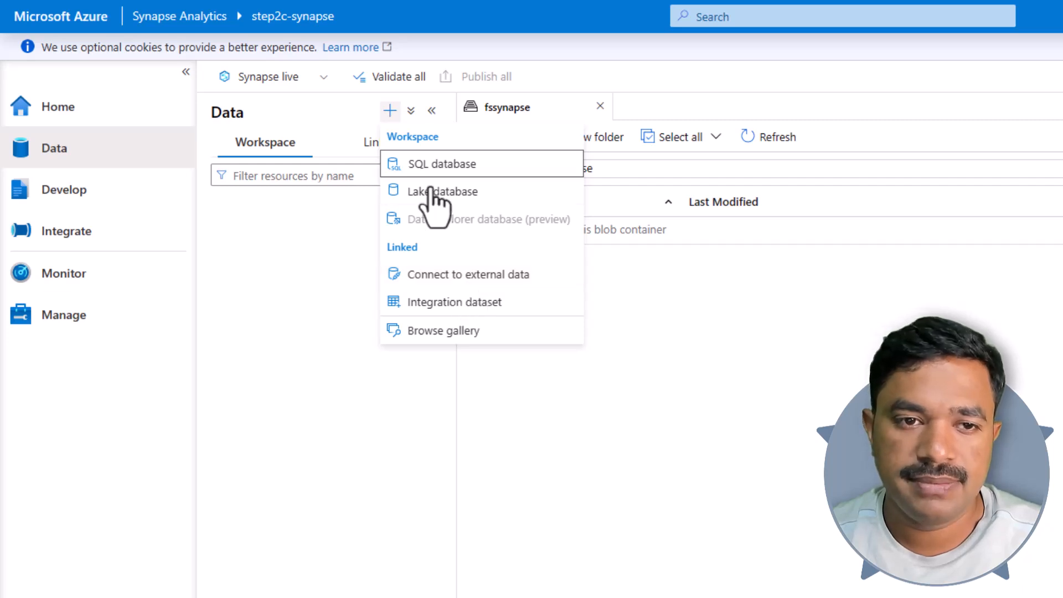
pyautogui.click(427, 166)
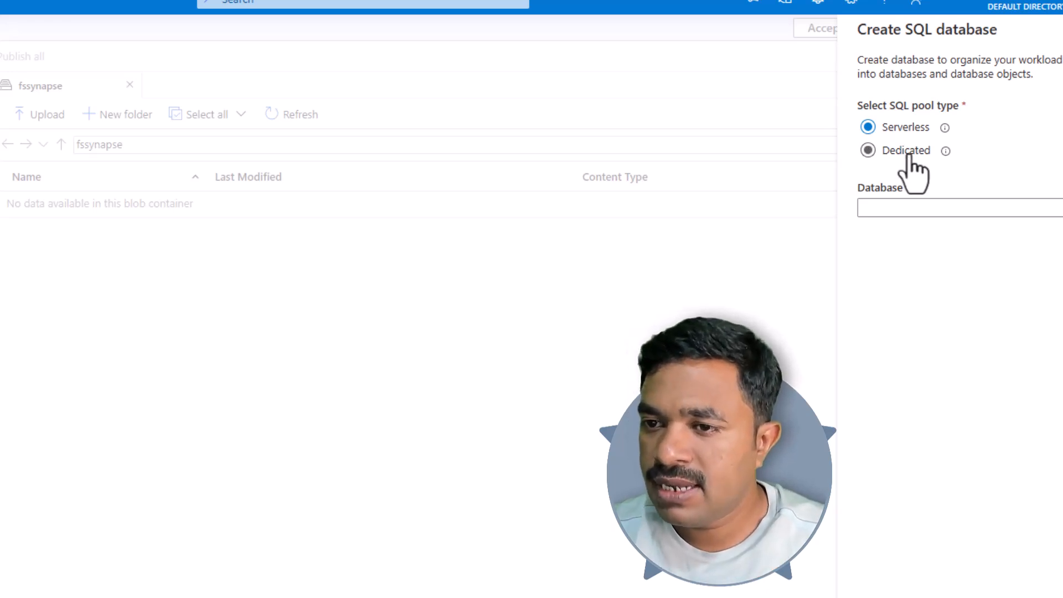
pyautogui.click(909, 151)
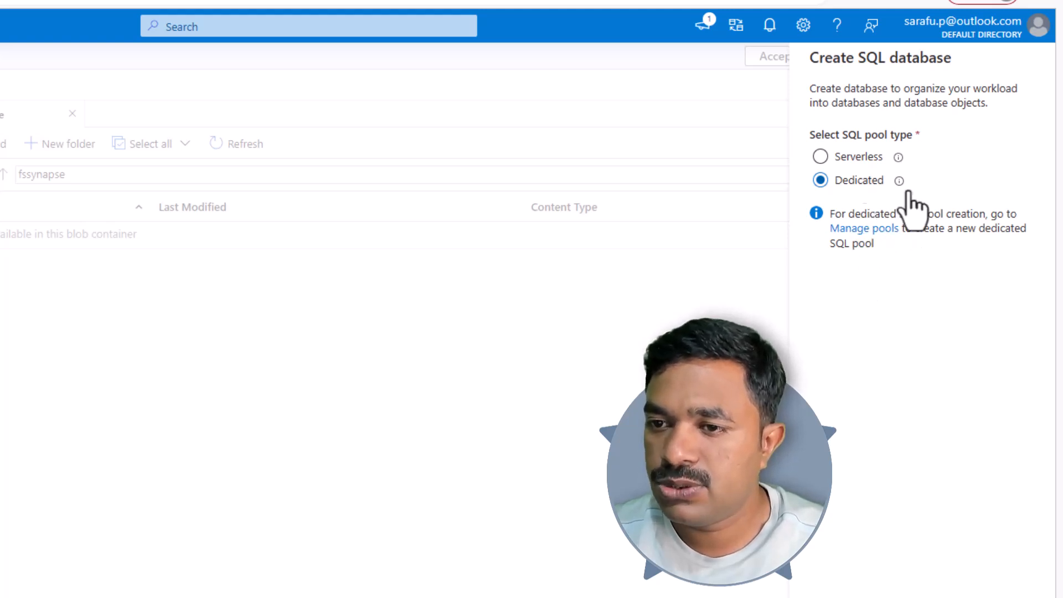
pyautogui.click(823, 157)
# Name the serverless SQL database sampledb and create it
pyautogui.click(839, 240)
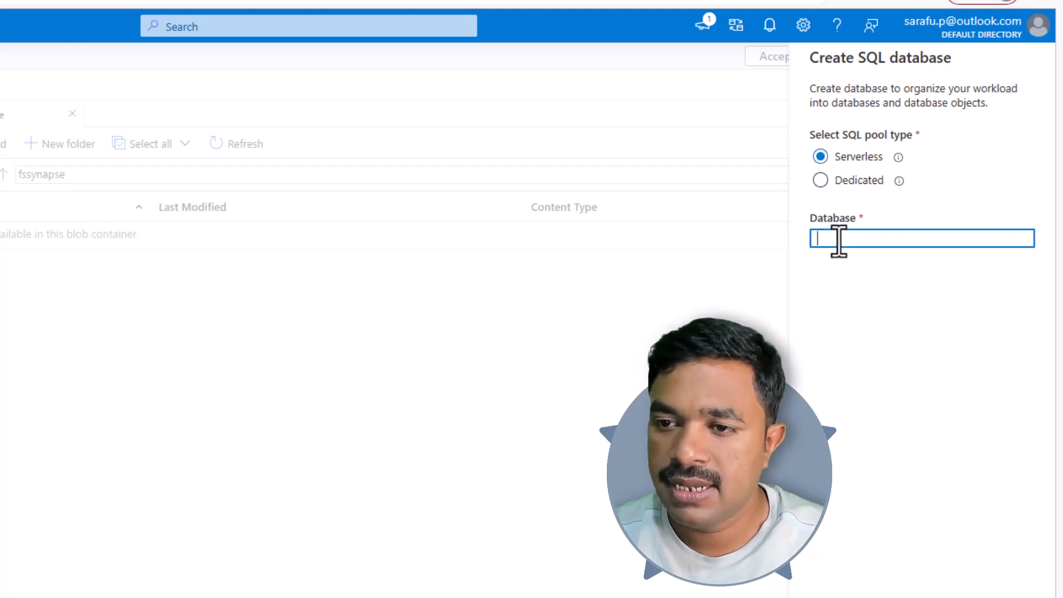
pyautogui.write('s')
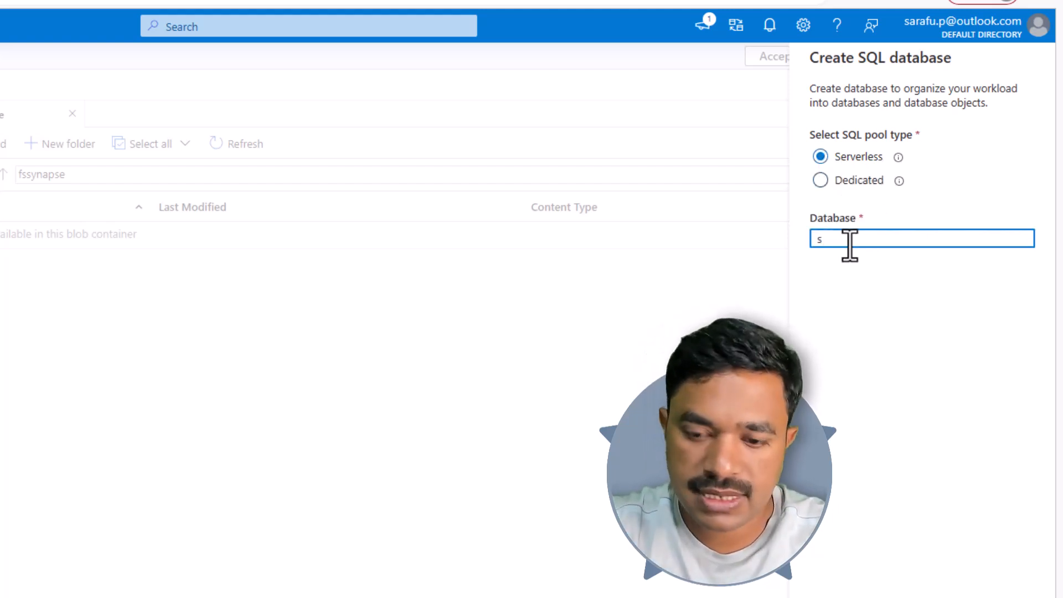
pyautogui.write('ampl')
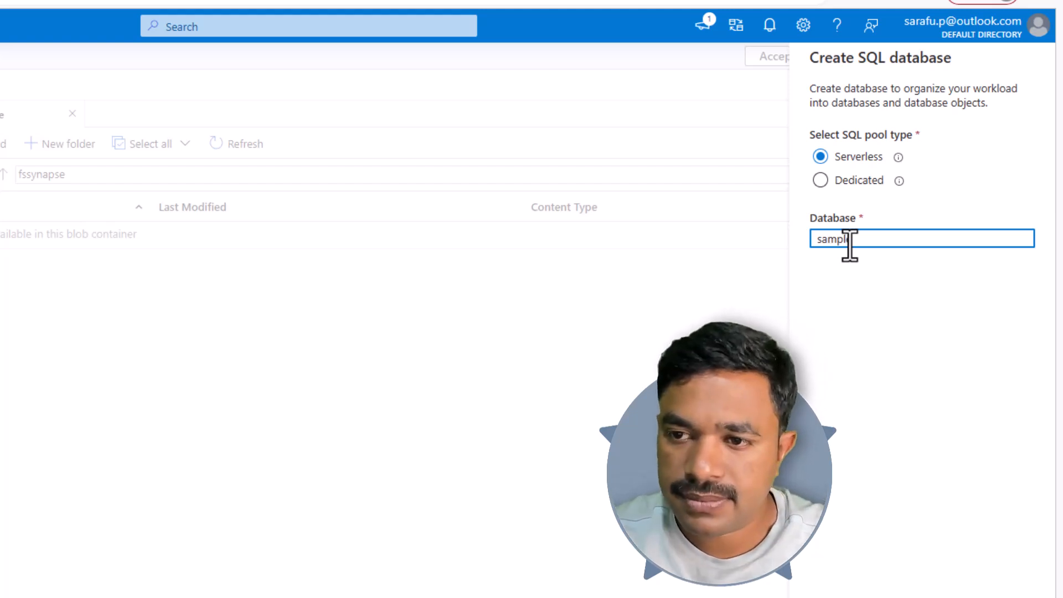
pyautogui.write('e')
pyautogui.hotkey('ctrl', 'a')
pyautogui.write('sampledb')
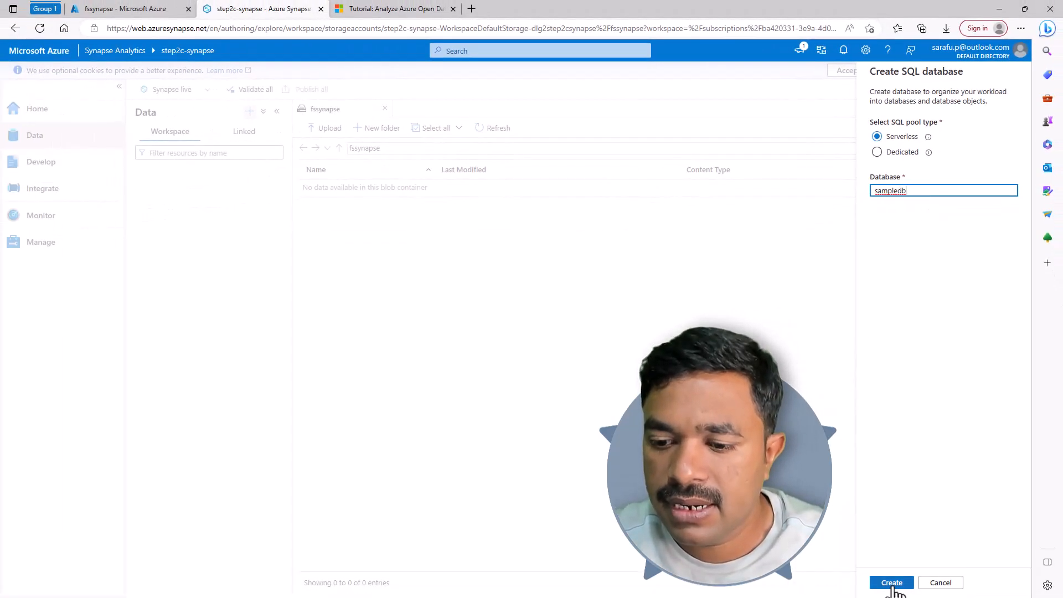
pyautogui.click(892, 585)
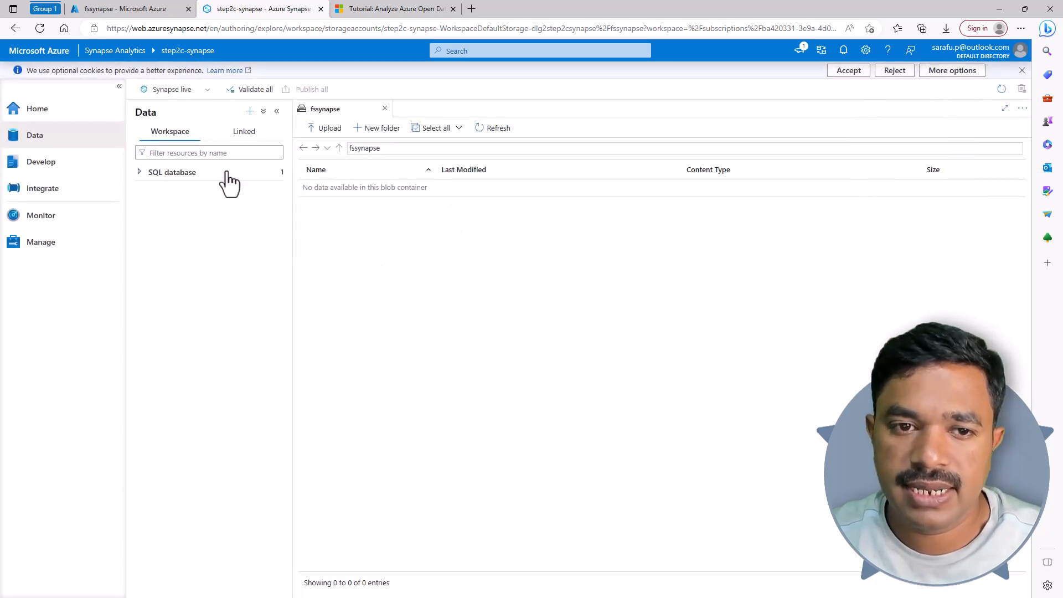
# Examine the object folders of sampledb and the containers of the linked step2c-synapse primary storage
pyautogui.click(140, 172)
pyautogui.click(144, 190)
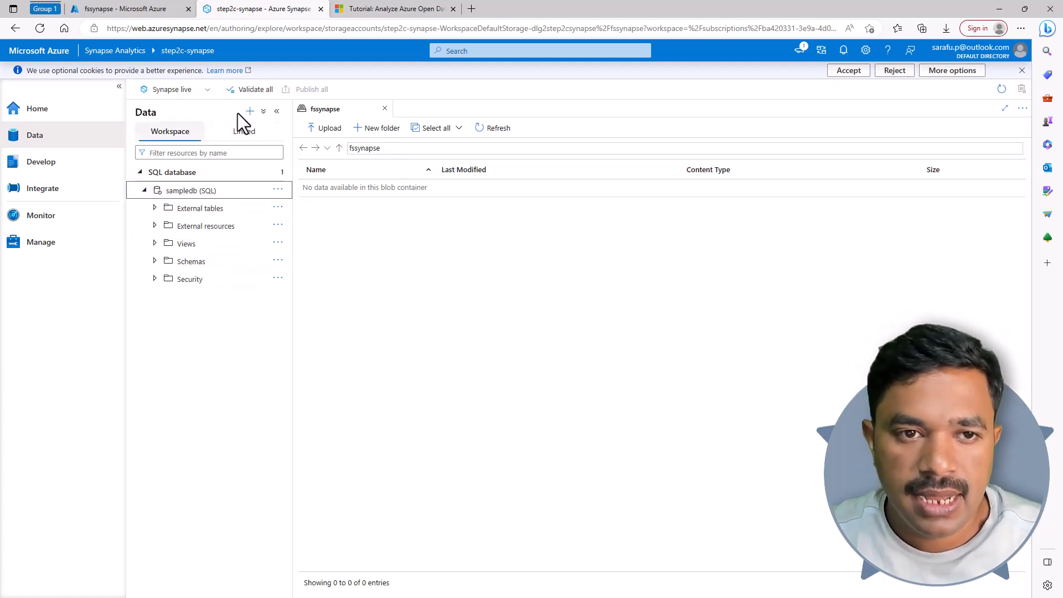
pyautogui.click(244, 135)
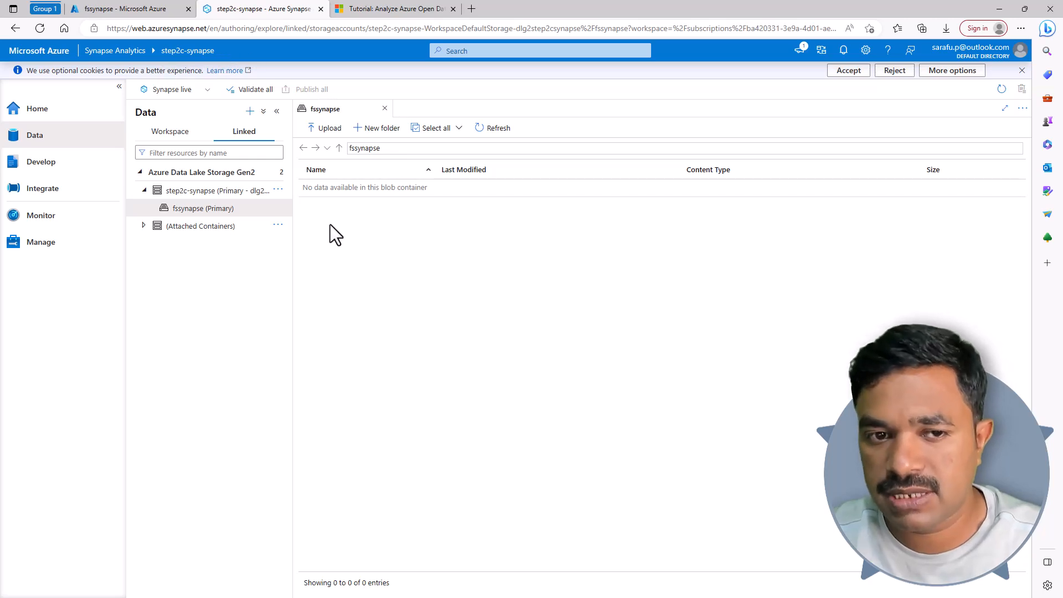
pyautogui.click(239, 214)
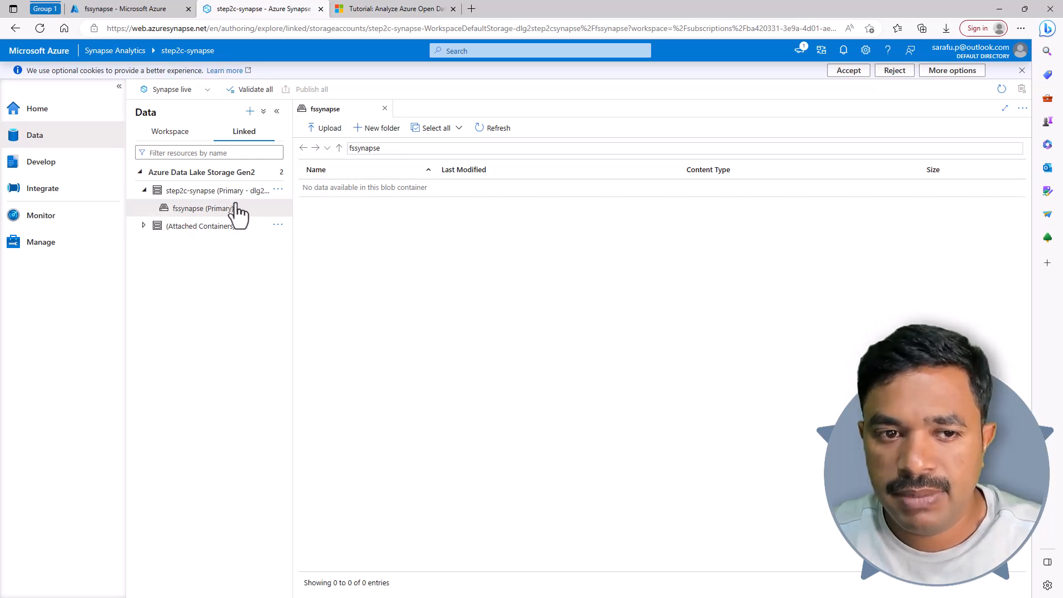
pyautogui.click(194, 194)
pyautogui.click(143, 191)
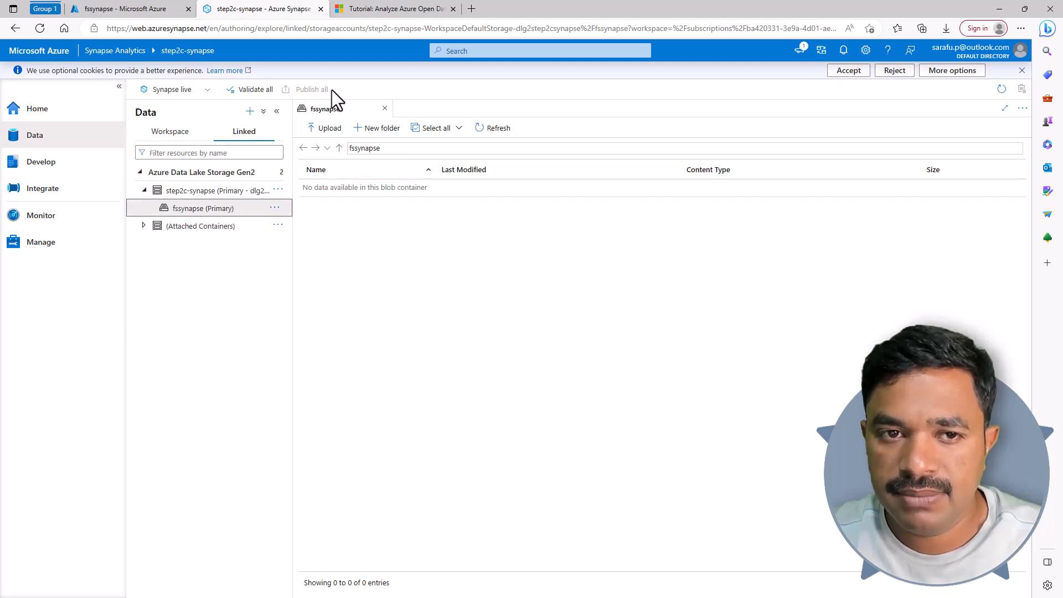
pyautogui.click(203, 193)
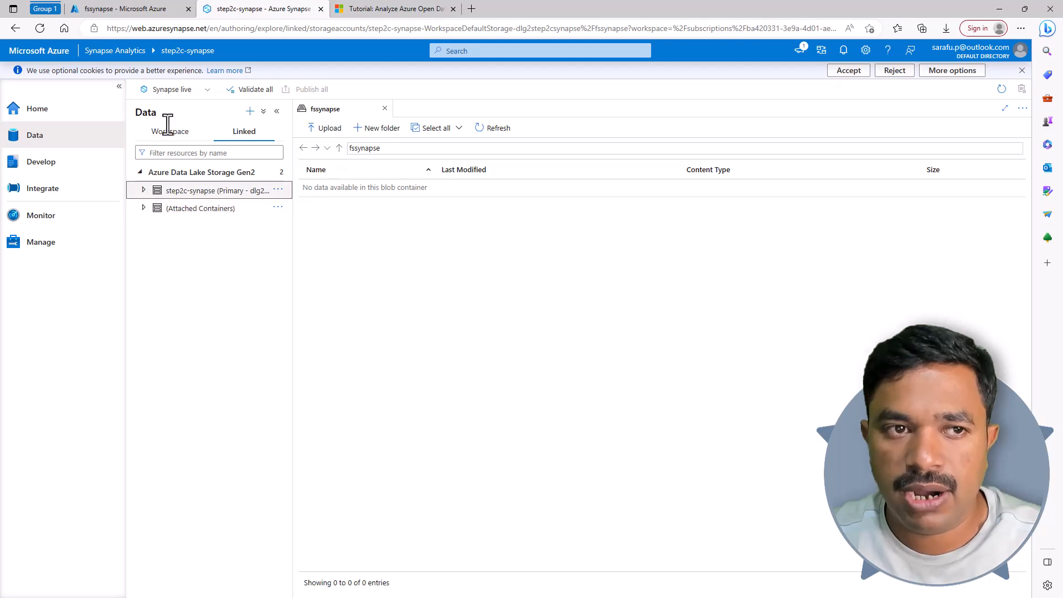
# Switch to the Azure portal and open the container list of the dlg2step2csynapse storage account
pyautogui.click(87, 14)
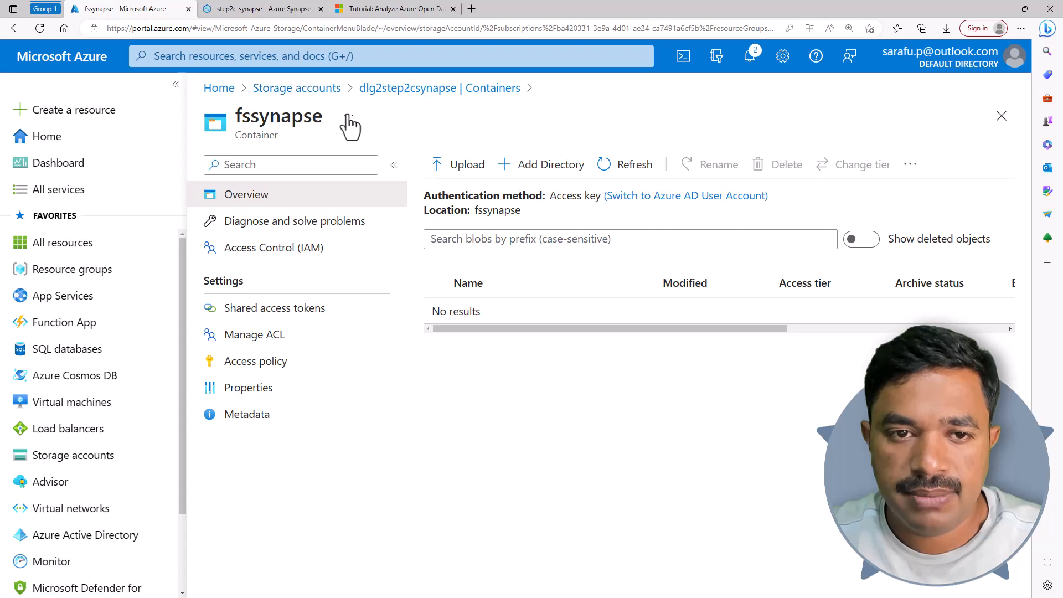
pyautogui.click(329, 93)
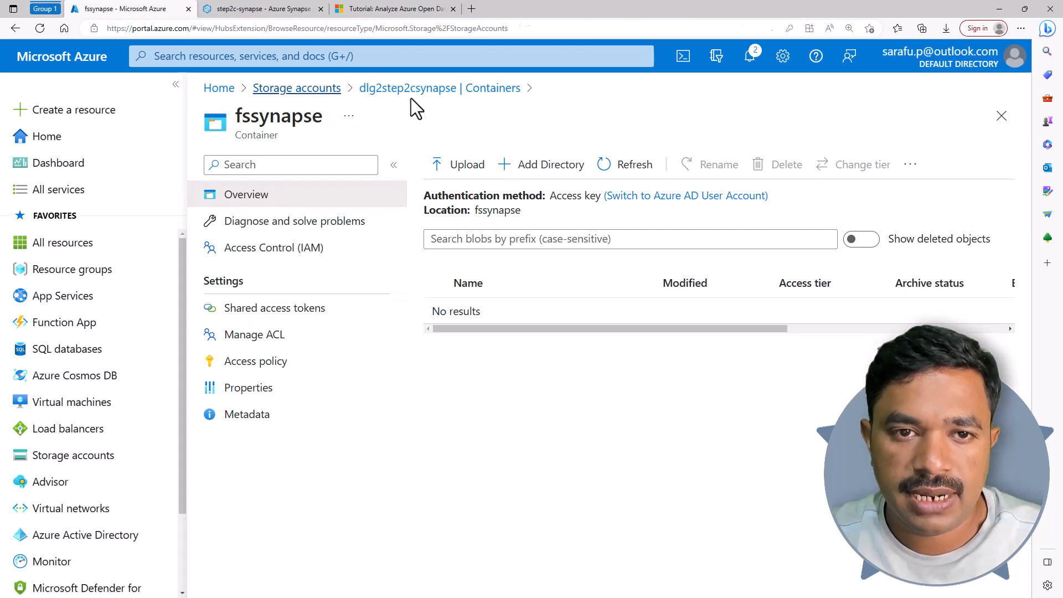
pyautogui.click(292, 302)
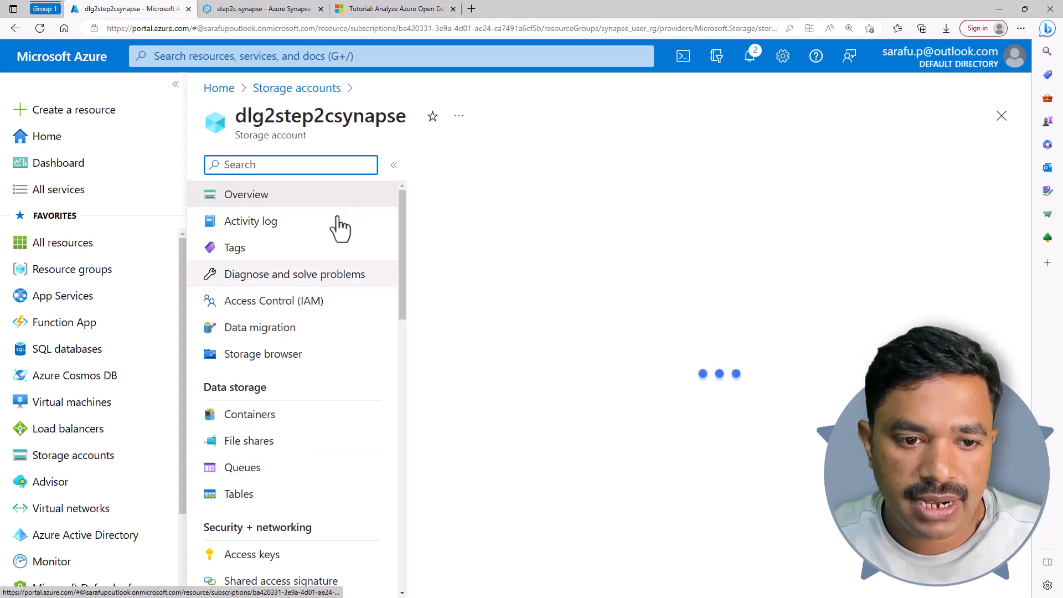
pyautogui.click(245, 443)
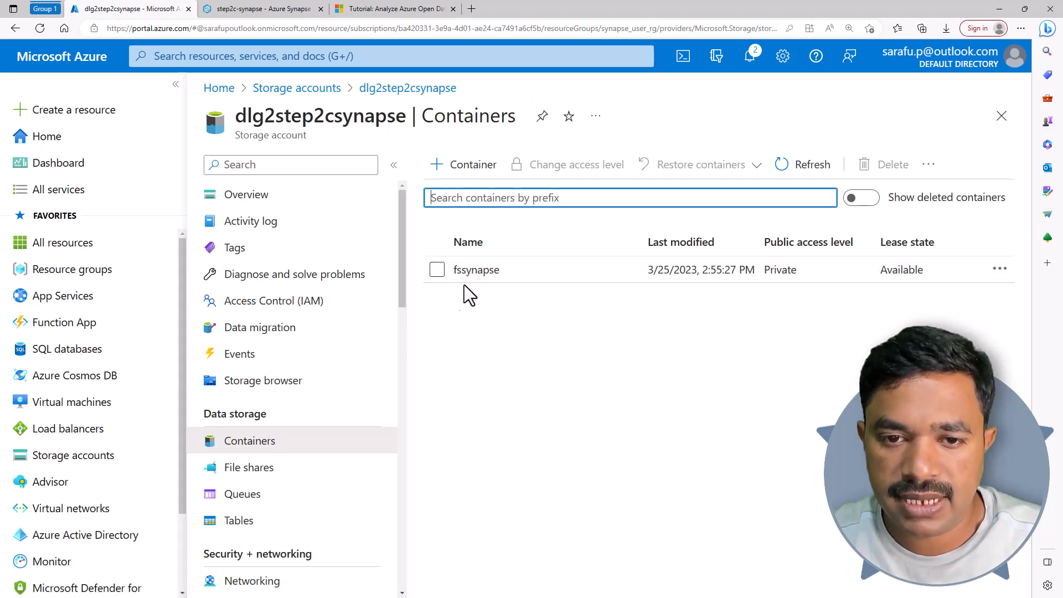
# Create a new container named data in the storage account
pyautogui.click(482, 164)
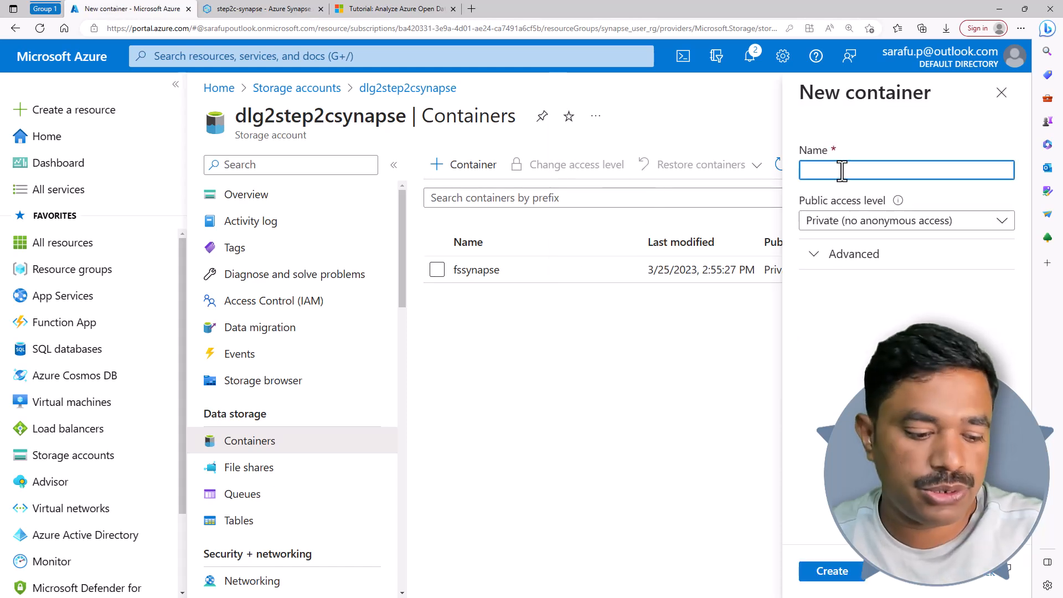
pyautogui.write('data')
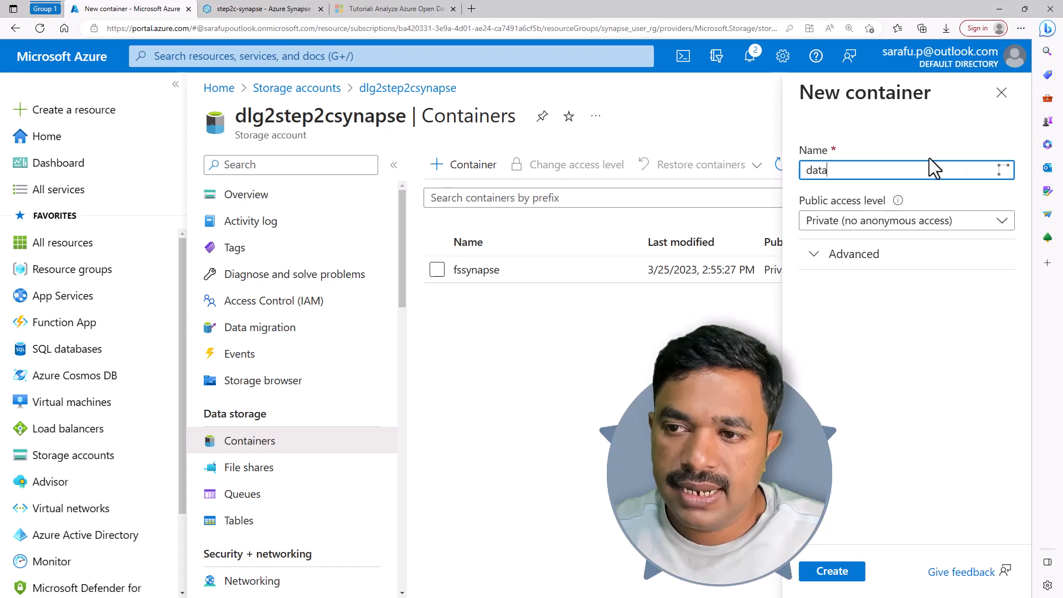
pyautogui.click(834, 574)
# Switch back to Synapse Studio, refresh the linked step2c-synapse primary storage and open its data container
pyautogui.click(235, 8)
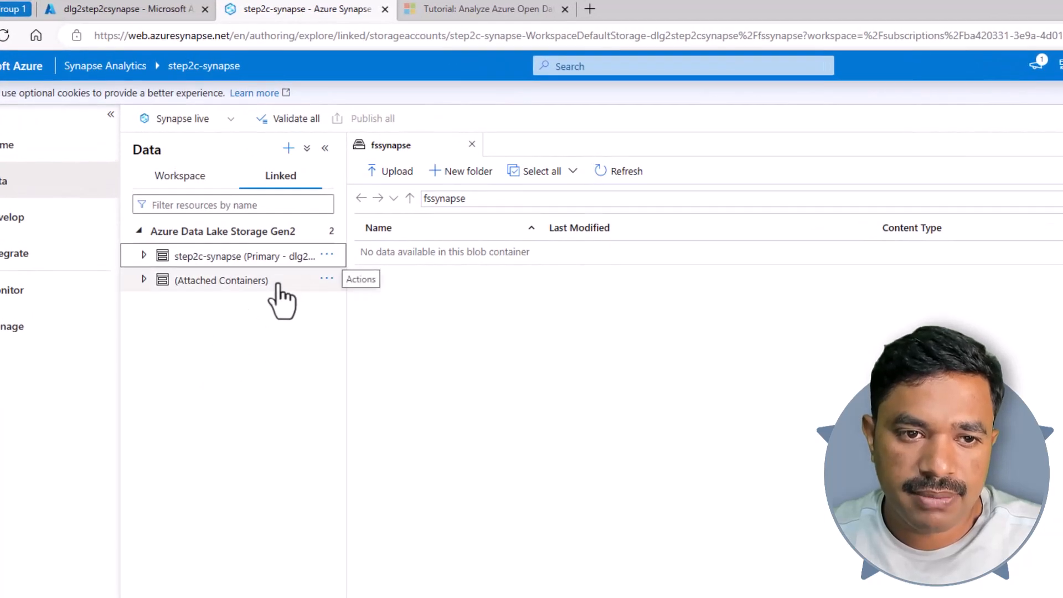
pyautogui.click(145, 256)
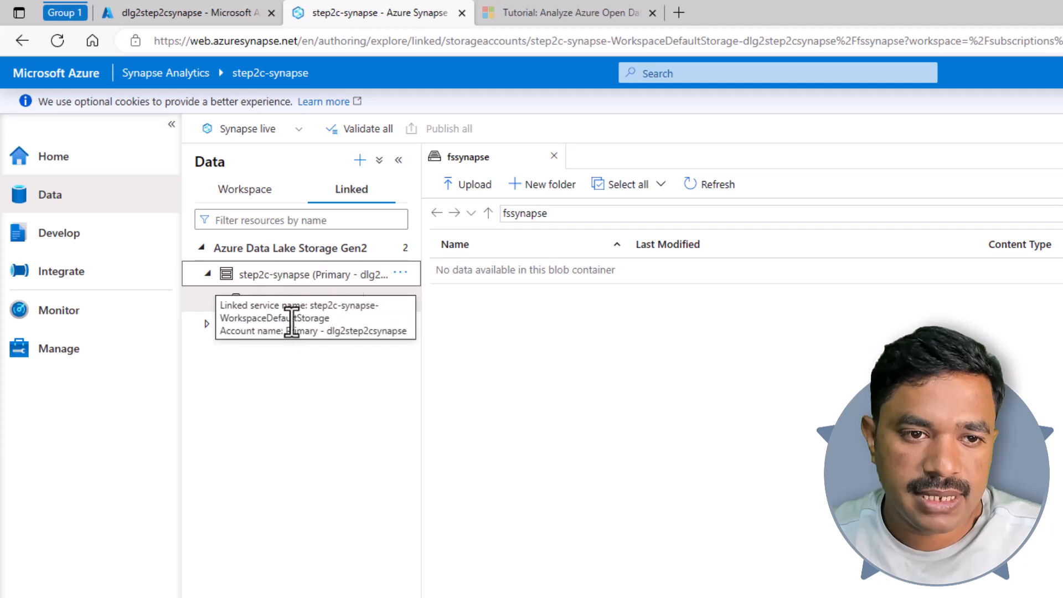
pyautogui.click(400, 274)
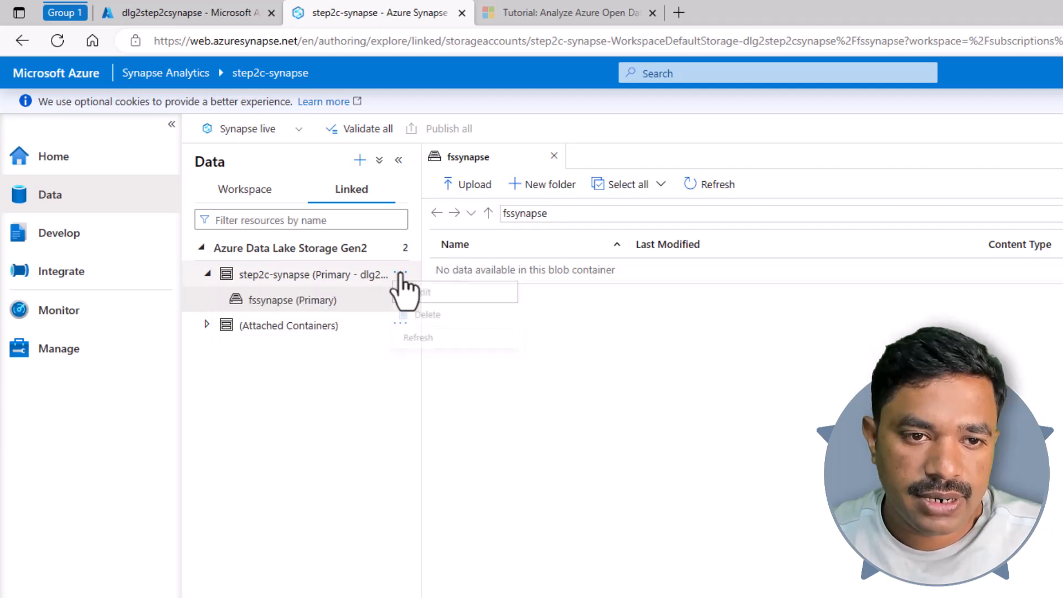
pyautogui.click(422, 344)
pyautogui.click(207, 274)
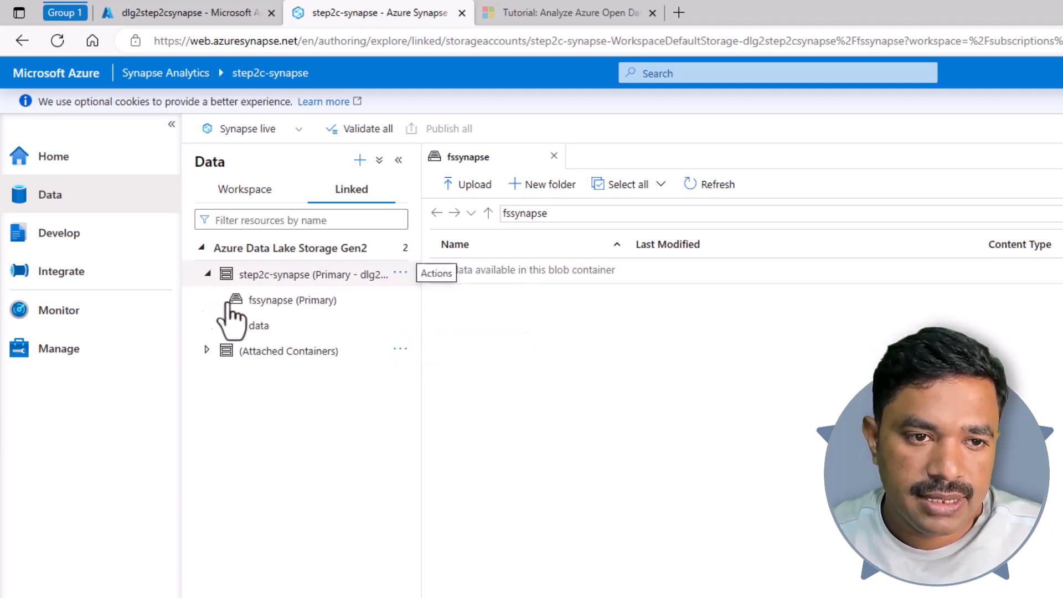
pyautogui.click(261, 326)
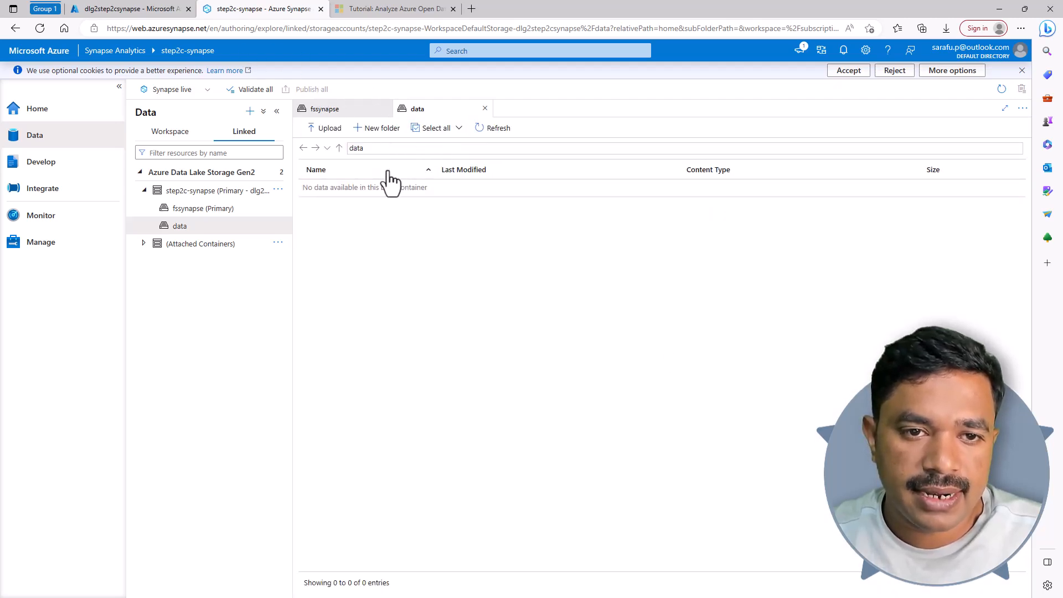
# Upload Customer_c.csv from the Module_4 folder to the root of the data container
pyautogui.click(330, 133)
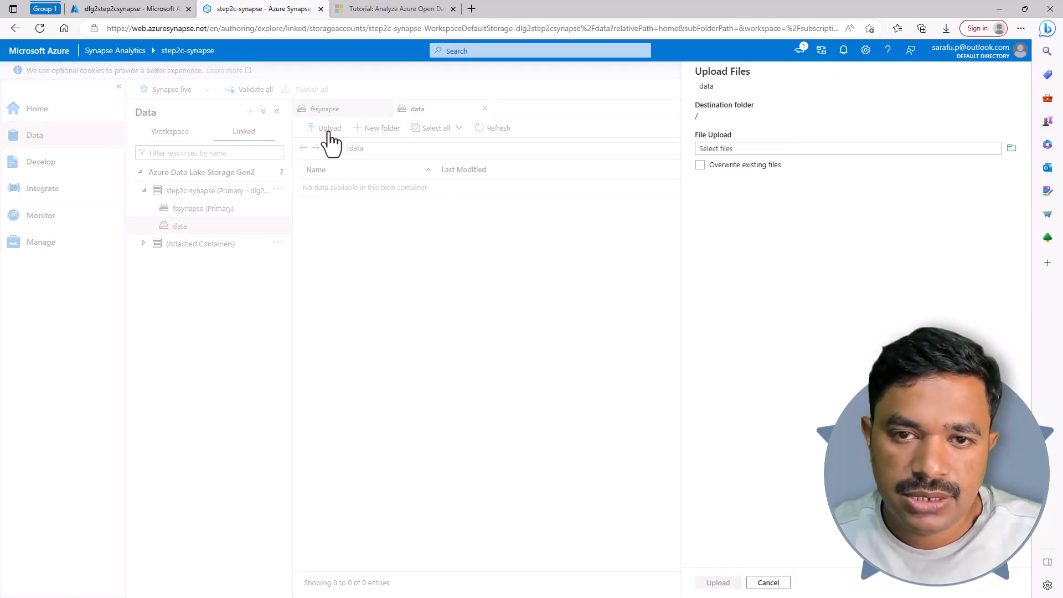
pyautogui.click(1012, 148)
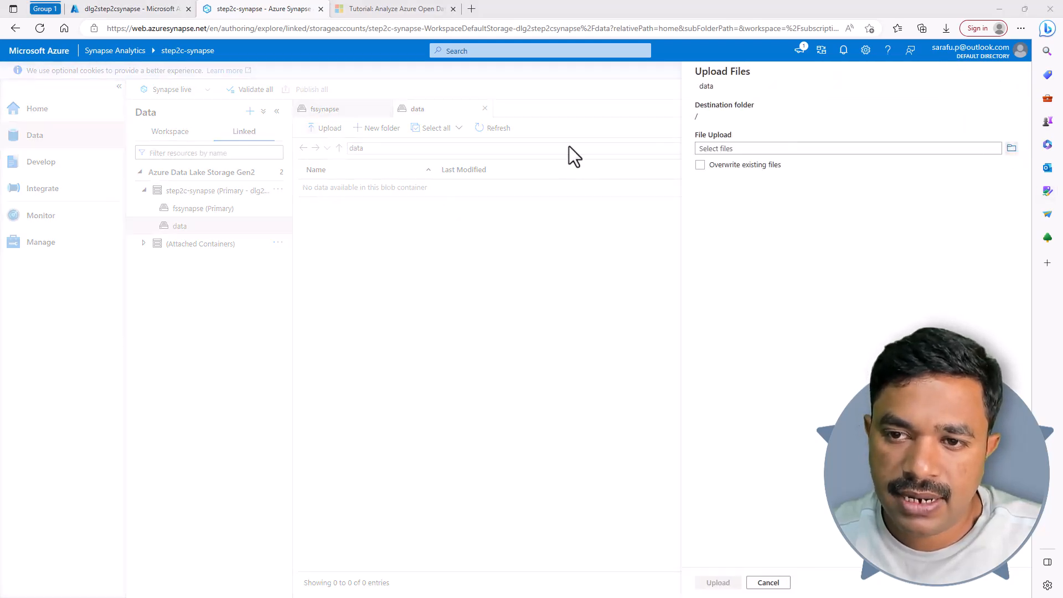
pyautogui.doubleClick(136, 135)
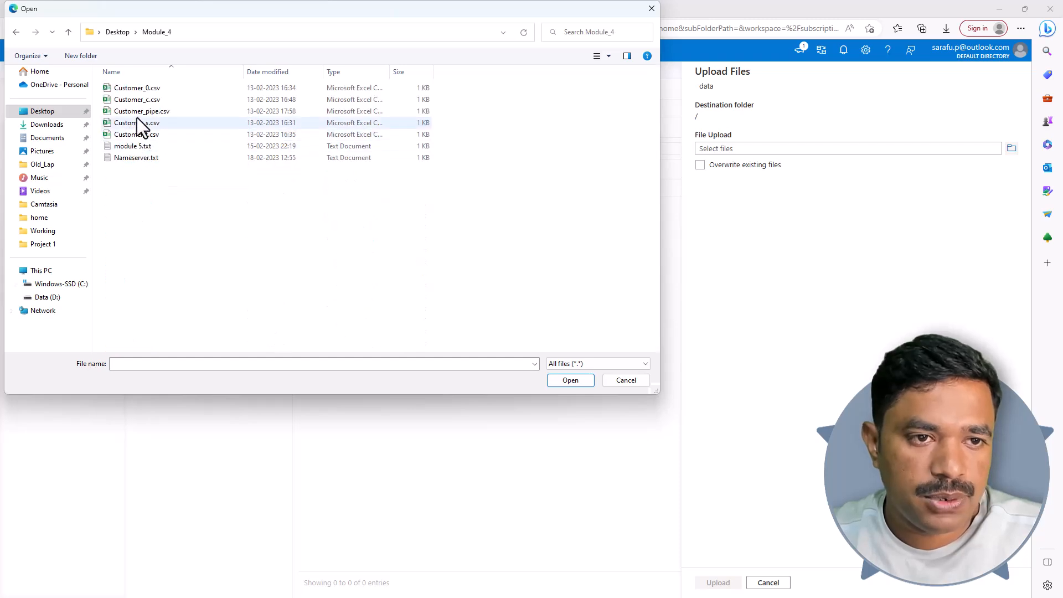
pyautogui.click(136, 101)
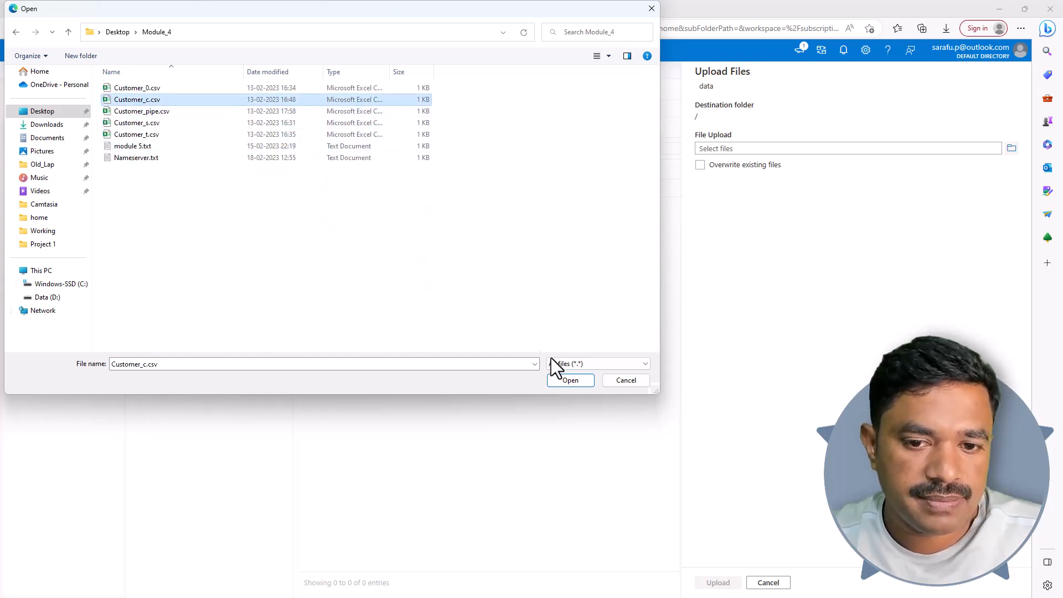
pyautogui.click(564, 379)
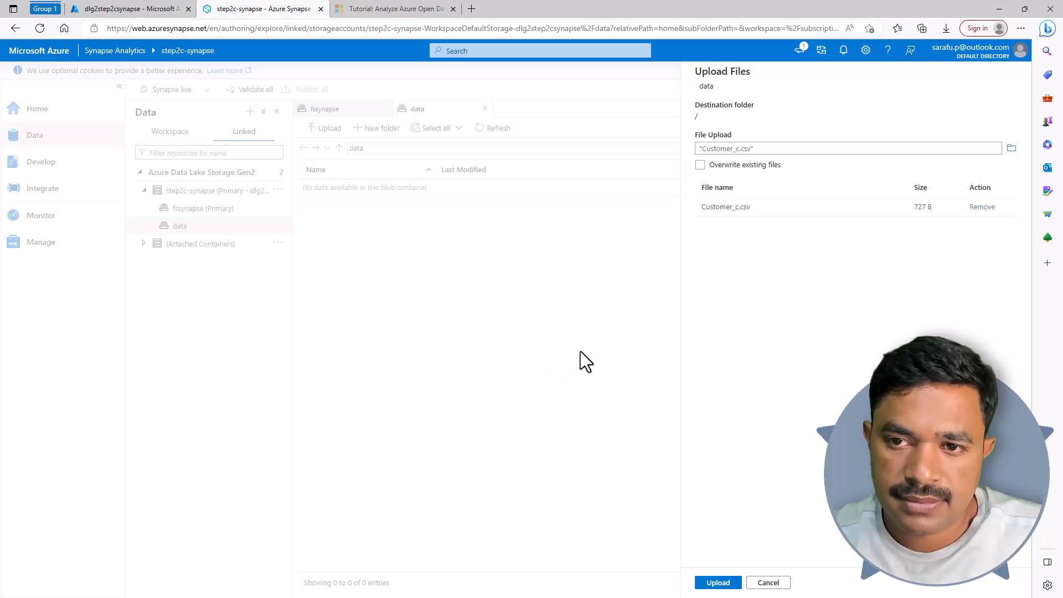
pyautogui.click(716, 583)
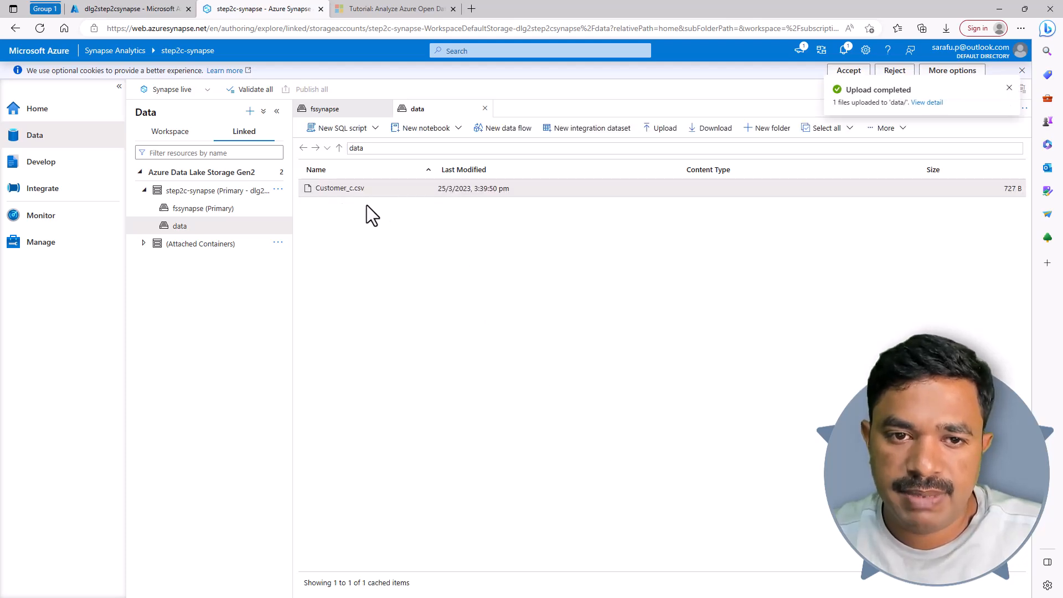
# Switch to the Azure portal and open the data container to check for the uploaded Customer_c.csv
pyautogui.click(126, 10)
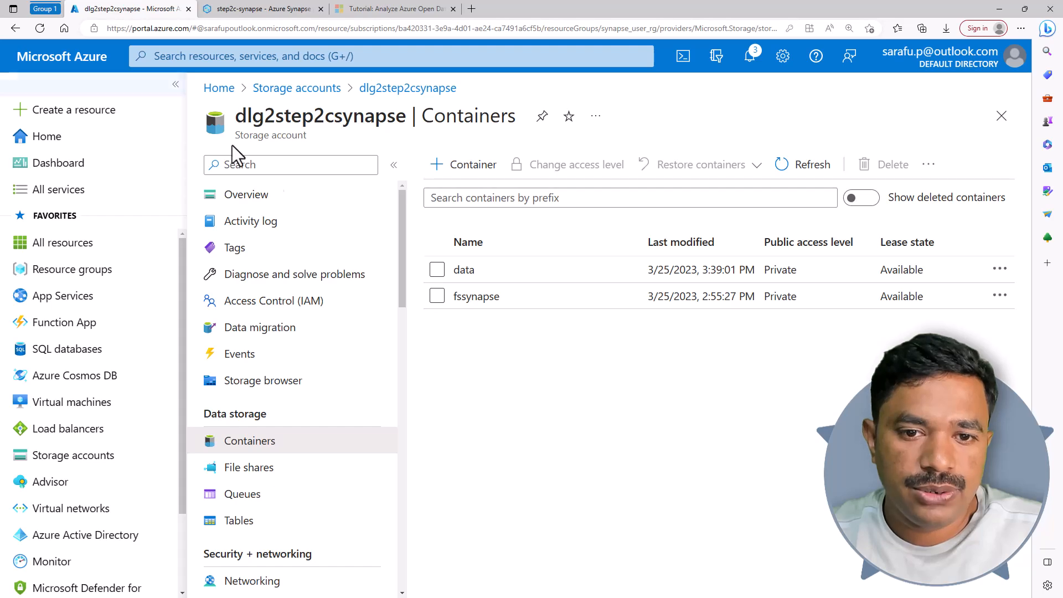
pyautogui.click(463, 269)
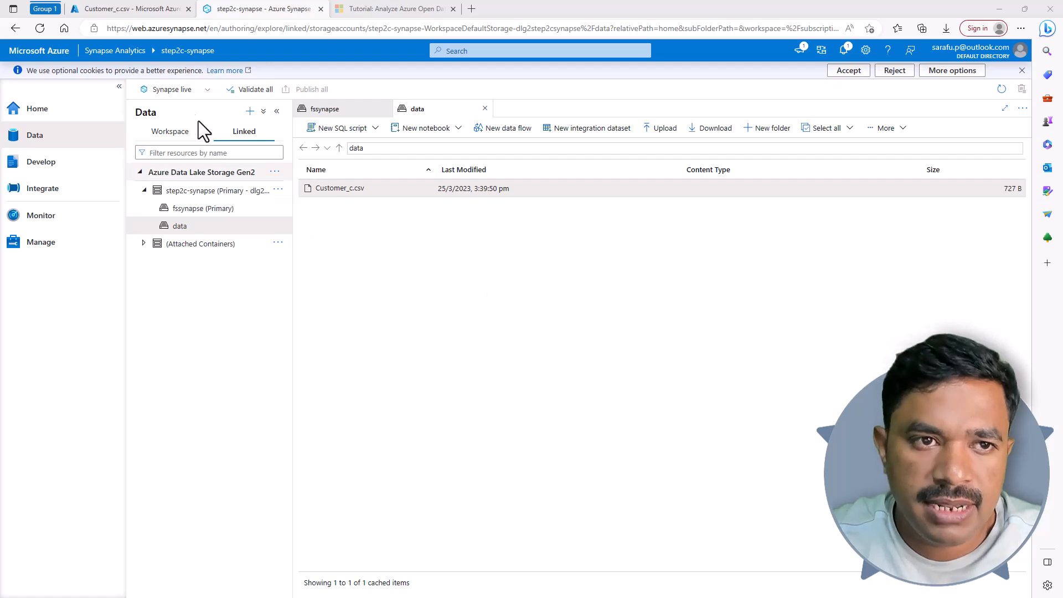
# Open the properties of Customer_c.csv and copy its ABFSS path
pyautogui.click(895, 132)
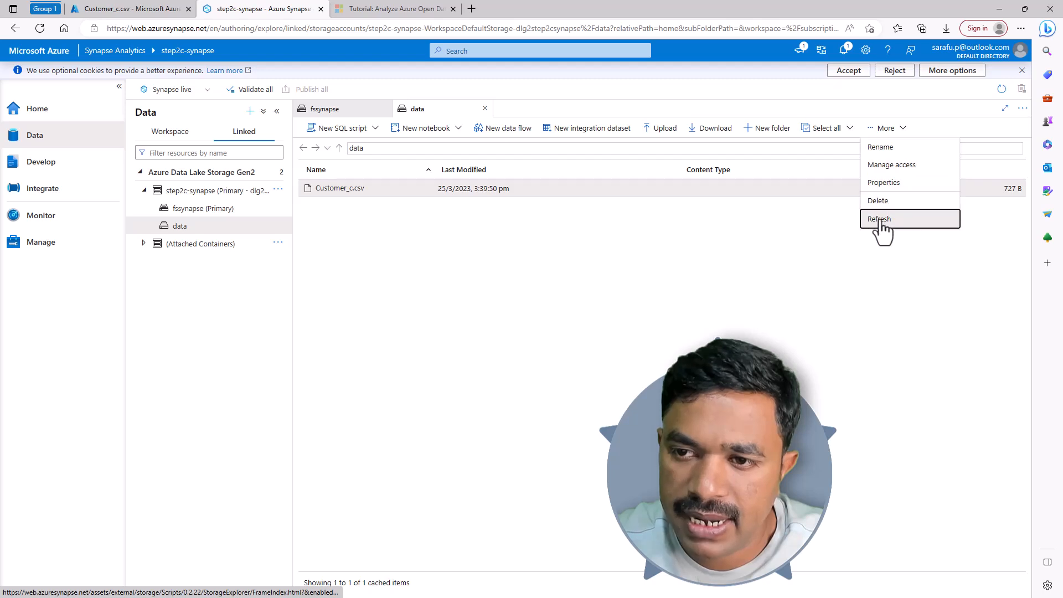
pyautogui.click(884, 183)
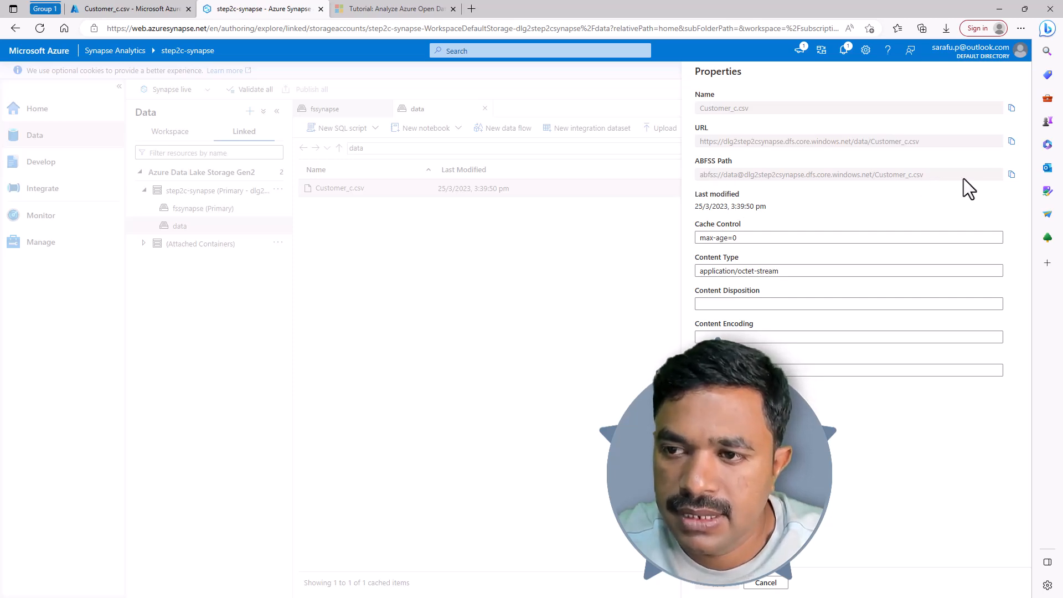
pyautogui.click(1011, 175)
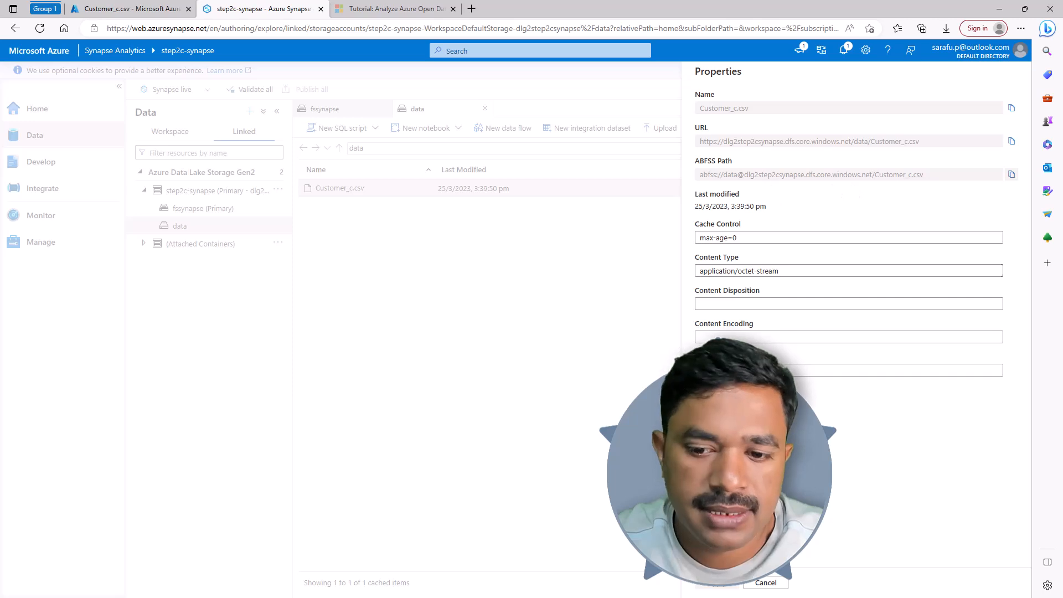
pyautogui.click(765, 583)
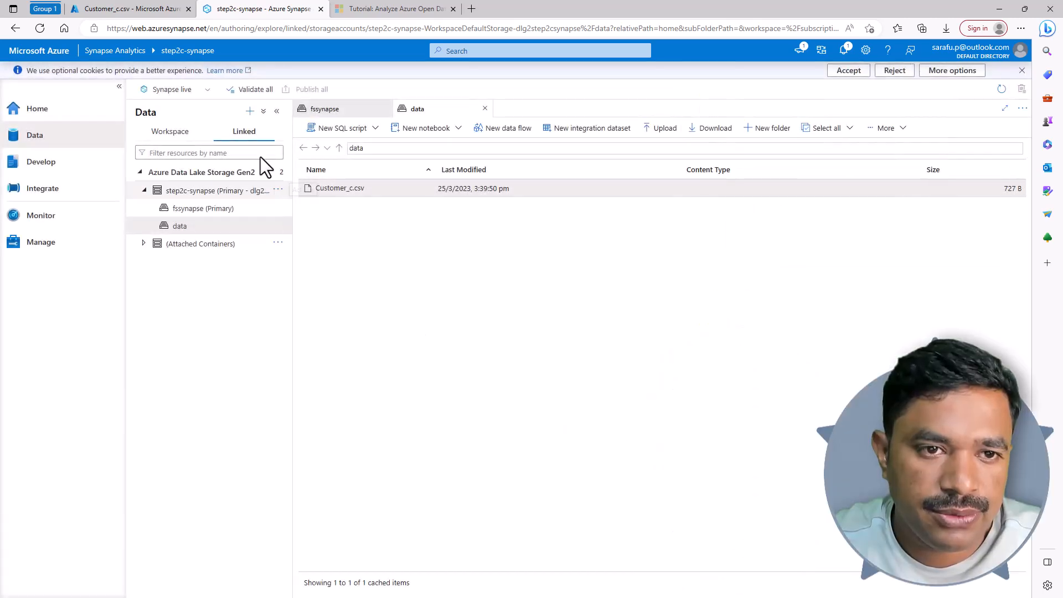
# Add the Public Holidays sample dataset from the gallery as a new linked resource
pyautogui.click(250, 111)
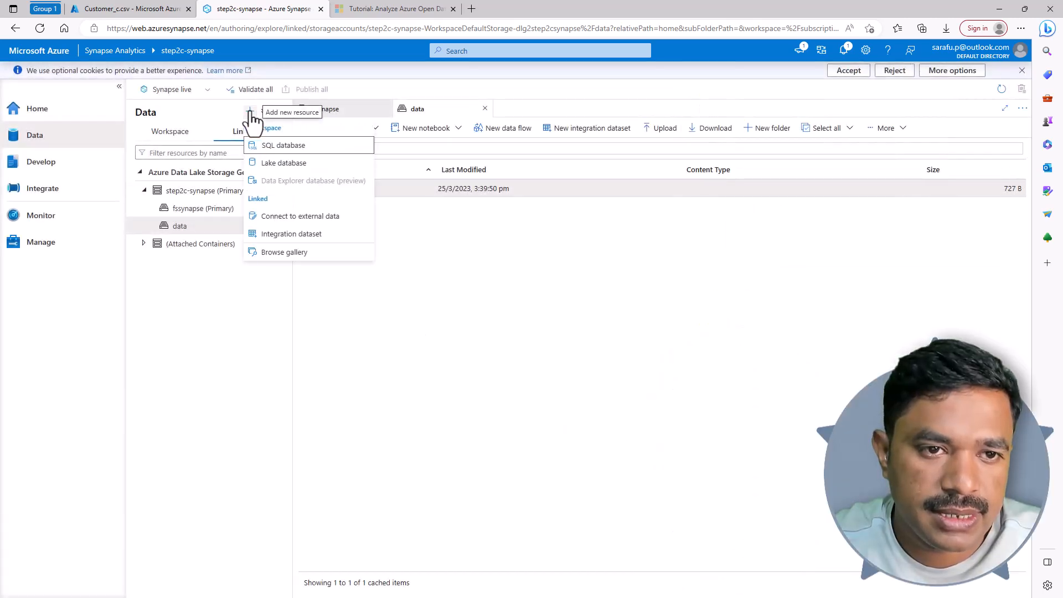
pyautogui.click(286, 254)
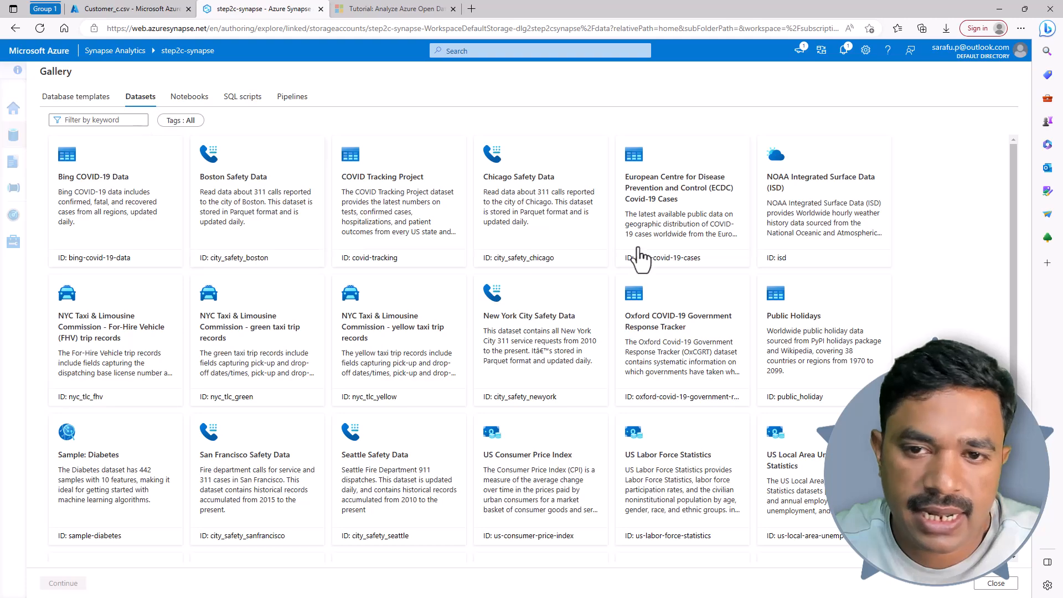
pyautogui.scroll(-2, 601, 362)
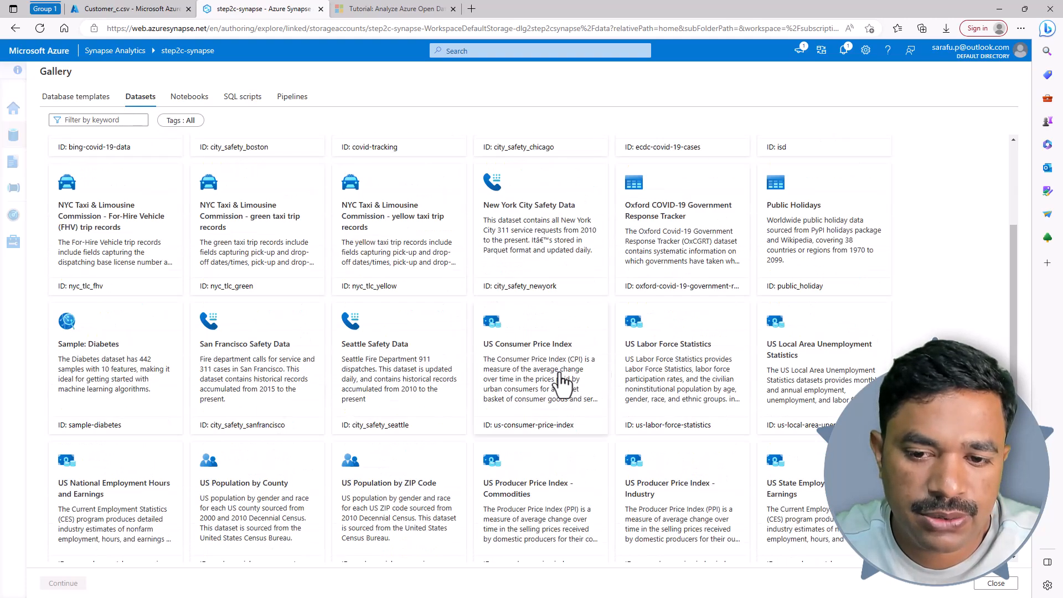
pyautogui.scroll(2, 243, 354)
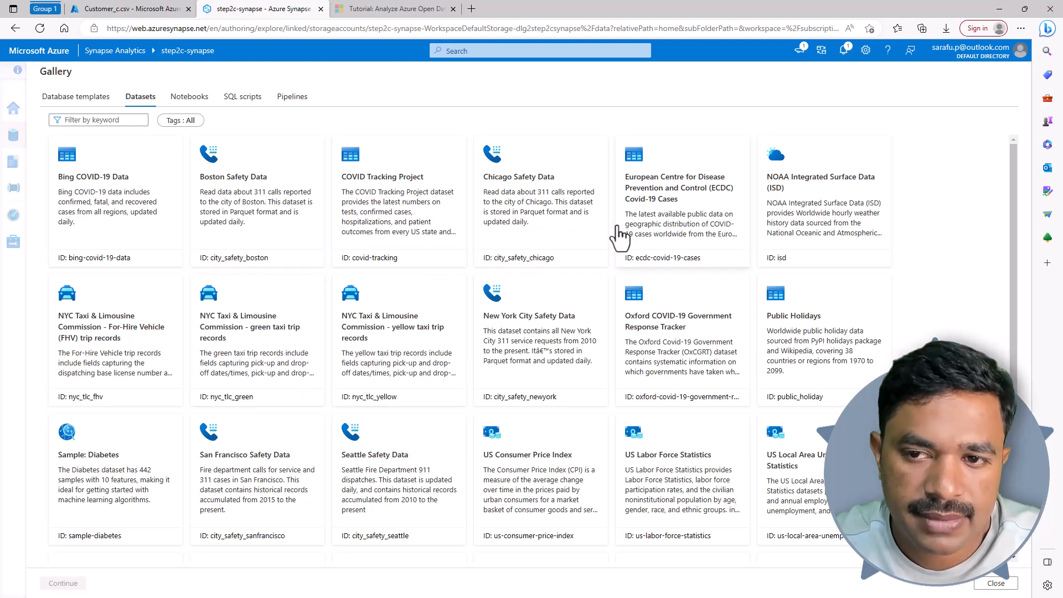
pyautogui.click(814, 339)
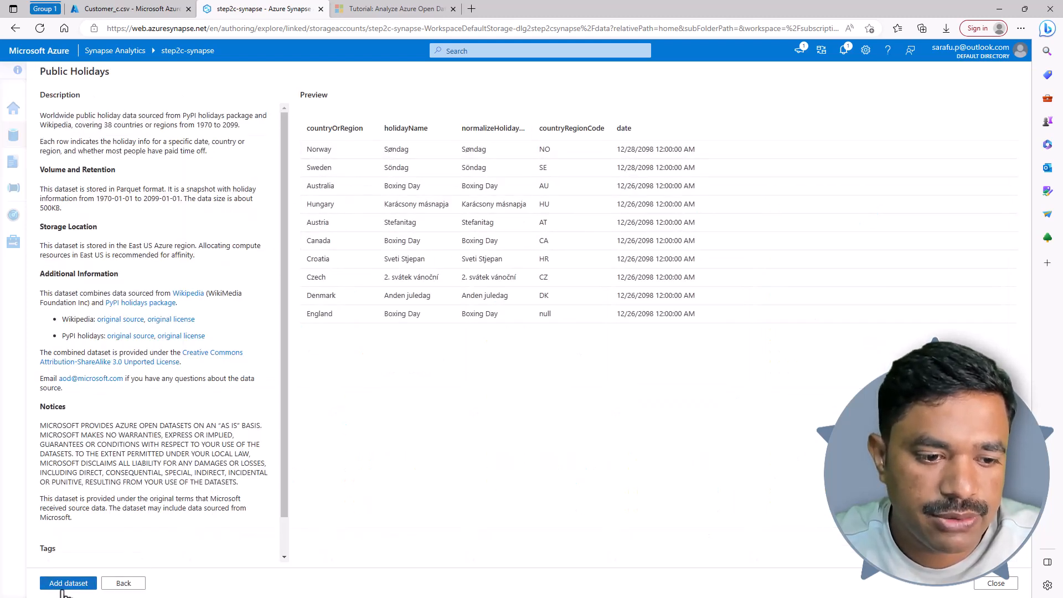
pyautogui.click(65, 586)
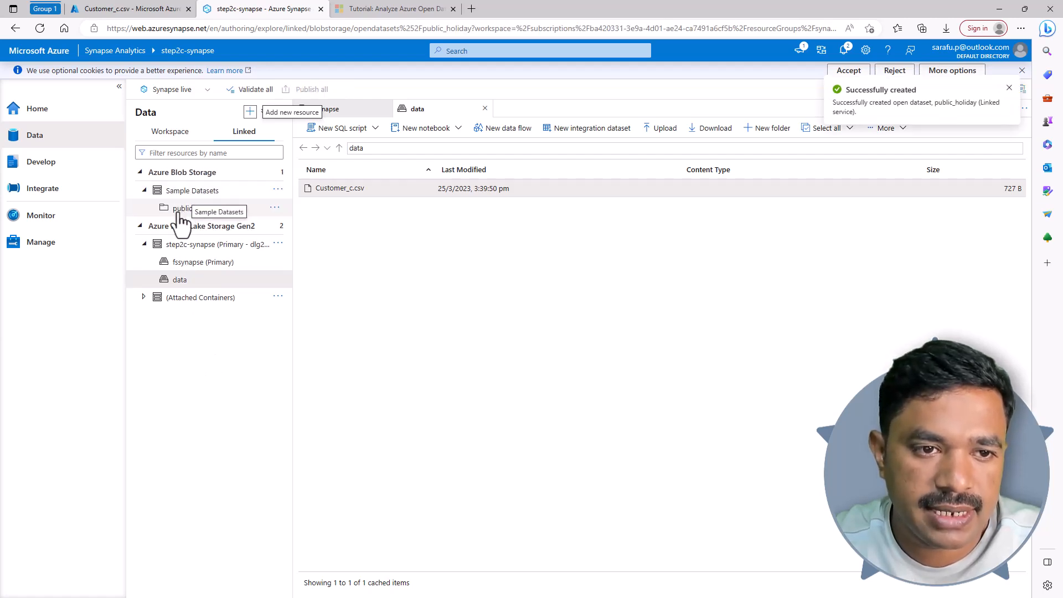
# Delete the public_holiday linked service from Sample Datasets under Azure Blob Storage
pyautogui.click(194, 213)
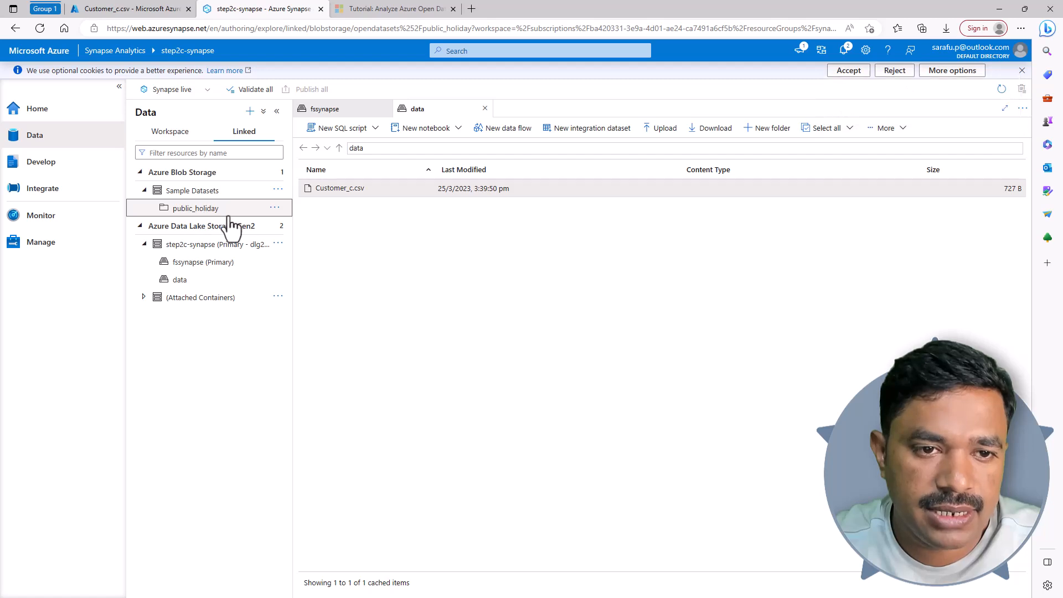
pyautogui.click(274, 208)
pyautogui.moveTo(304, 229)
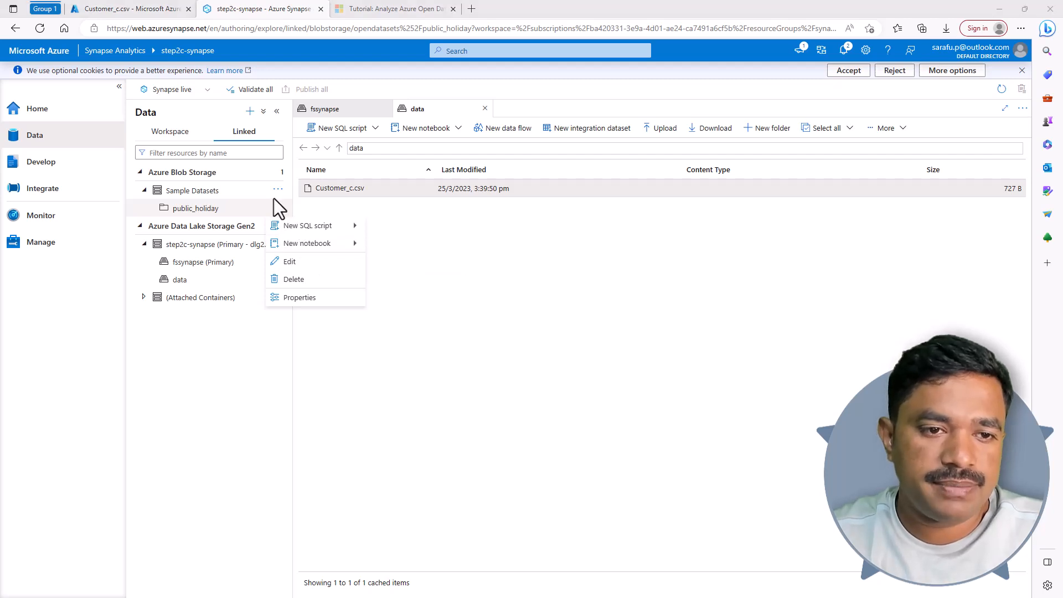
pyautogui.click(273, 200)
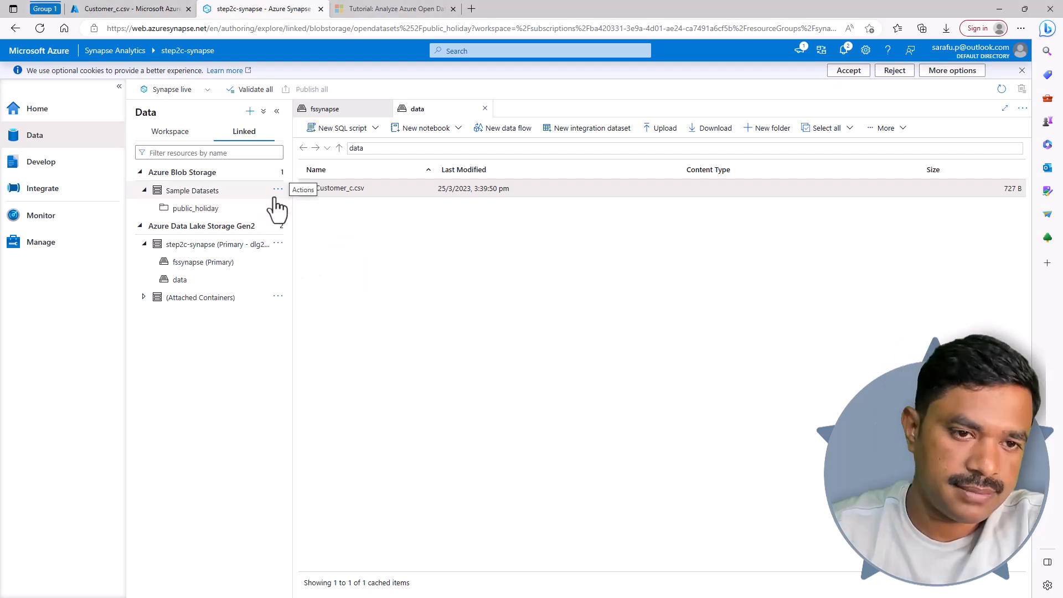
pyautogui.click(275, 207)
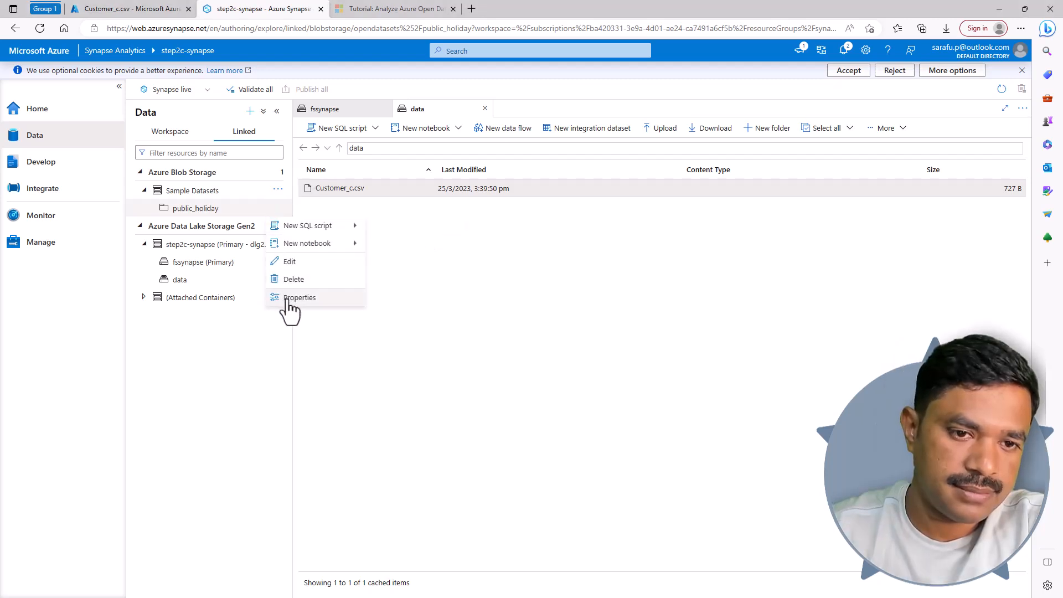
pyautogui.click(295, 279)
pyautogui.click(449, 367)
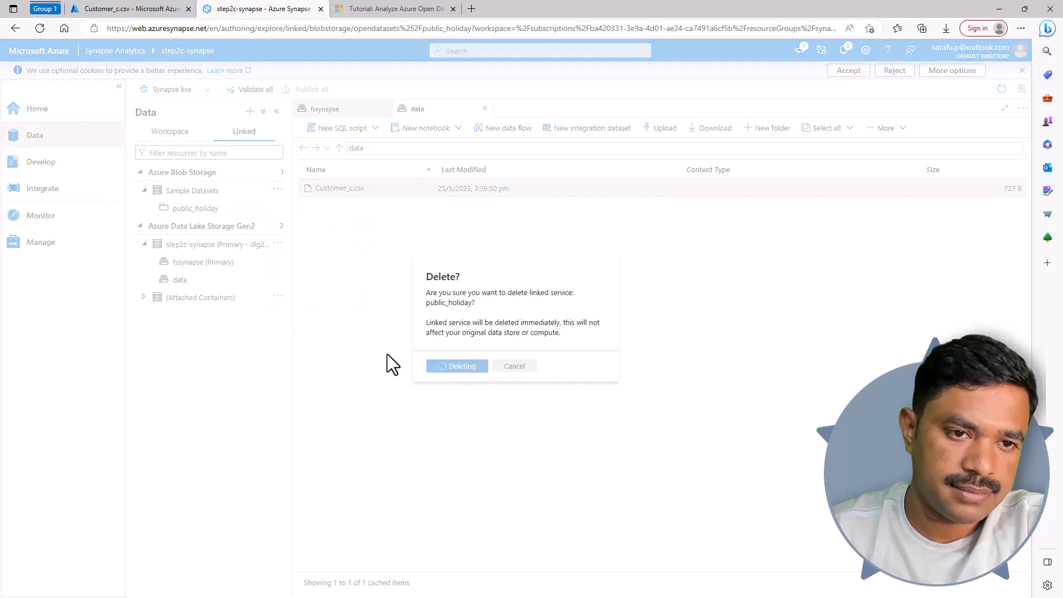